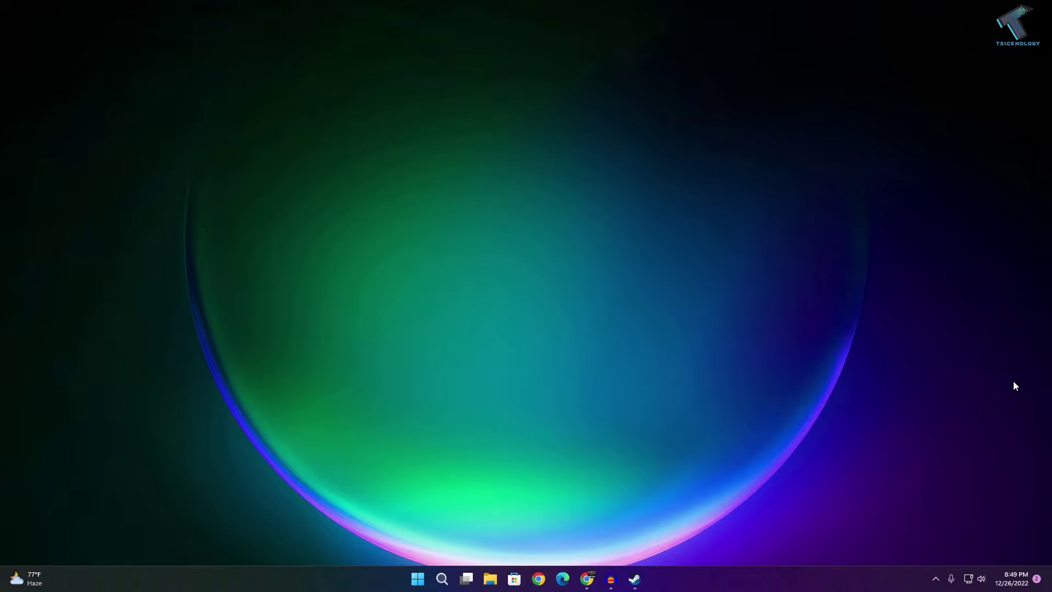
- Search the Start menu for msconfig, clearing a mistyped character
{"action": "left_click", "coordinate": [428, 575]}
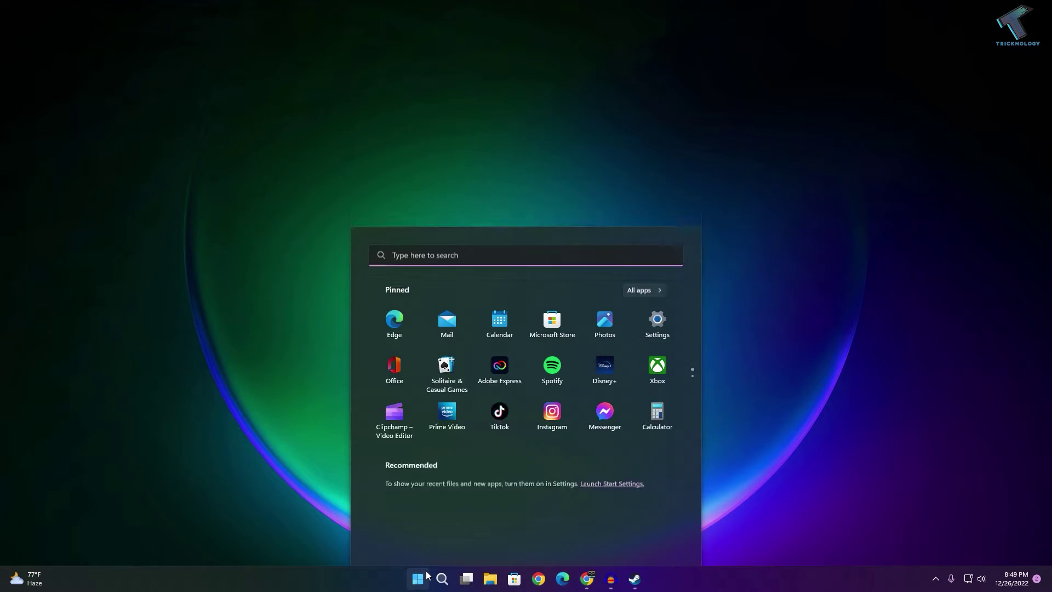
{"action": "type", "text": "m"}
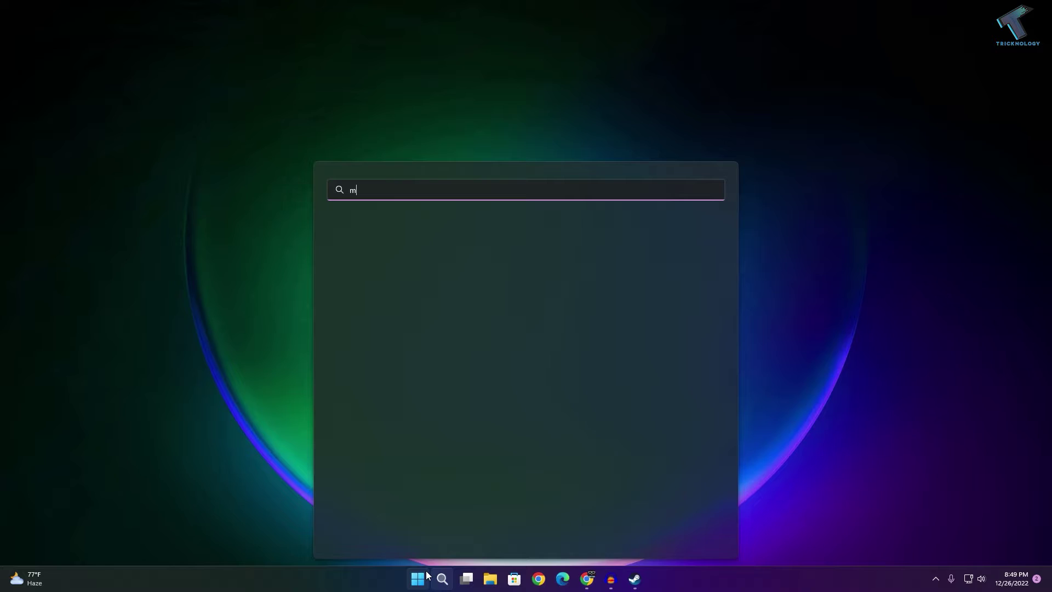
{"action": "type", "text": "ds"}
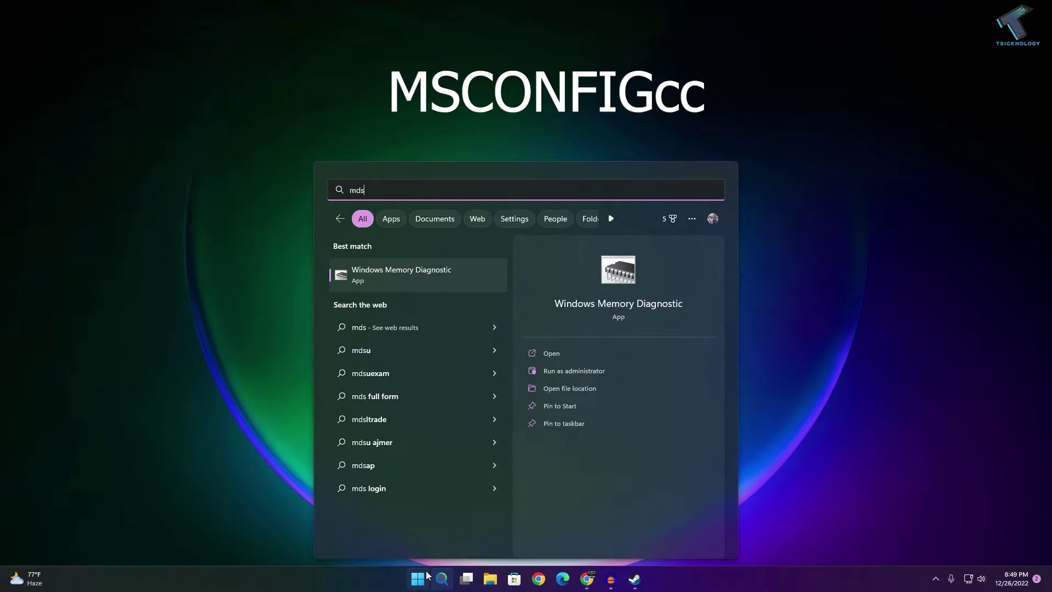
{"action": "key", "text": "BackSpace"}
{"action": "key", "text": "BackSpace"}
{"action": "type", "text": "sc"}
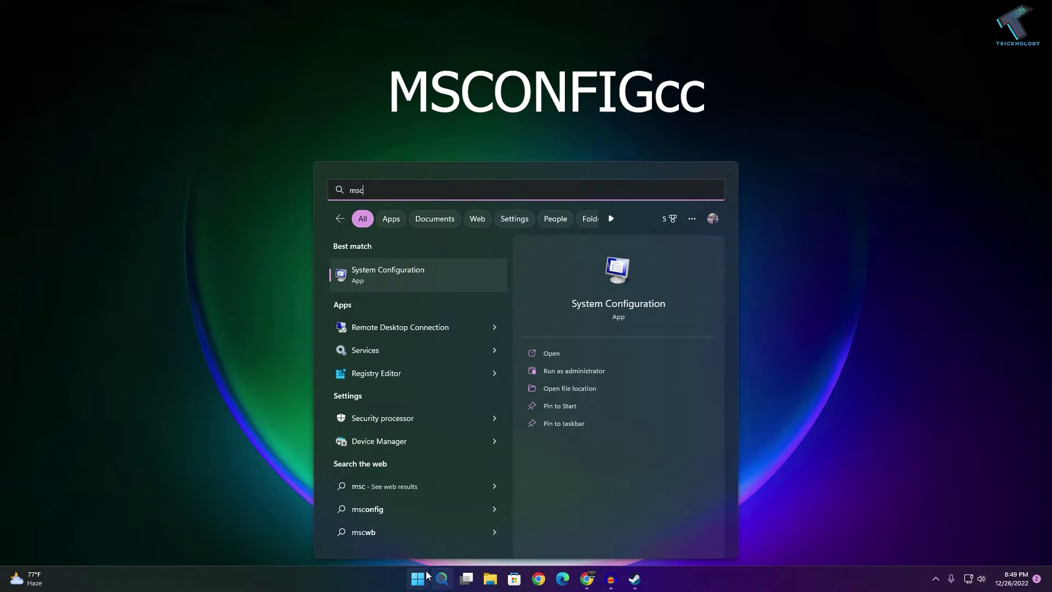
{"action": "type", "text": "onf"}
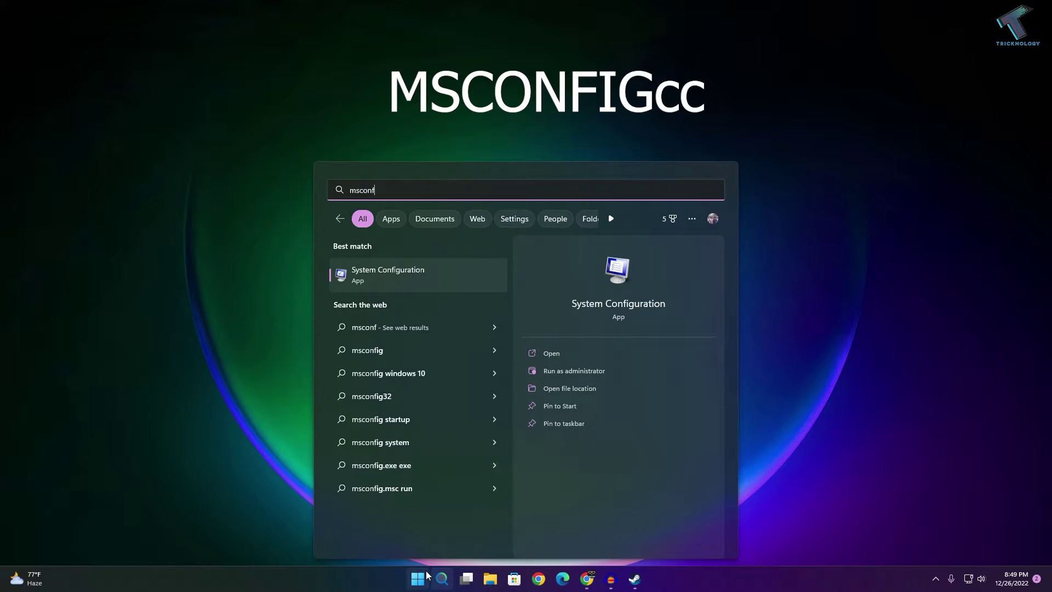
{"action": "type", "text": "ig"}
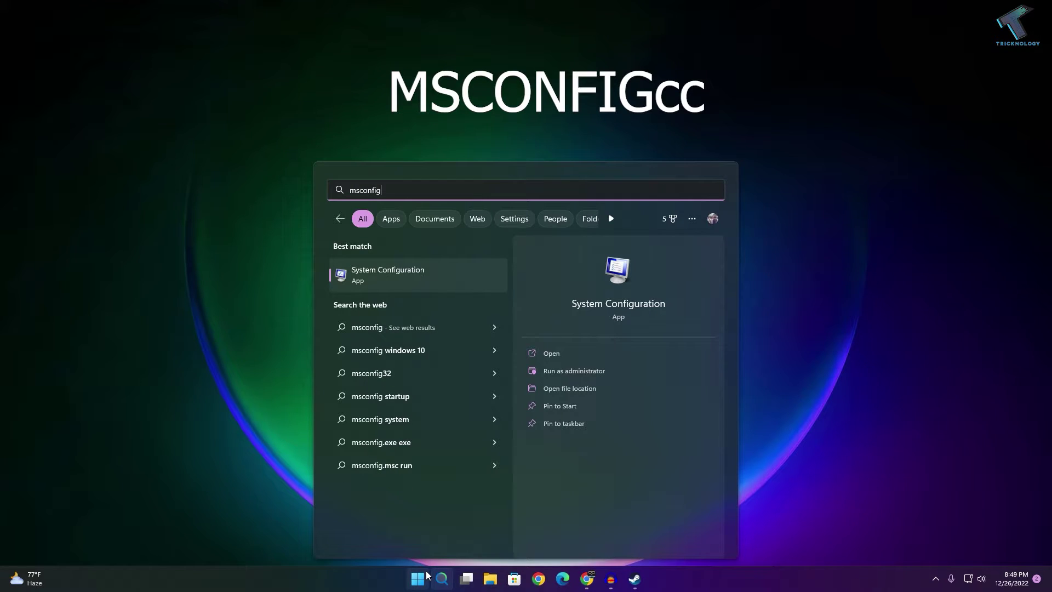
- Launch System Configuration and enable Maximum memory in the Boot advanced options
{"action": "key", "text": "Return"}
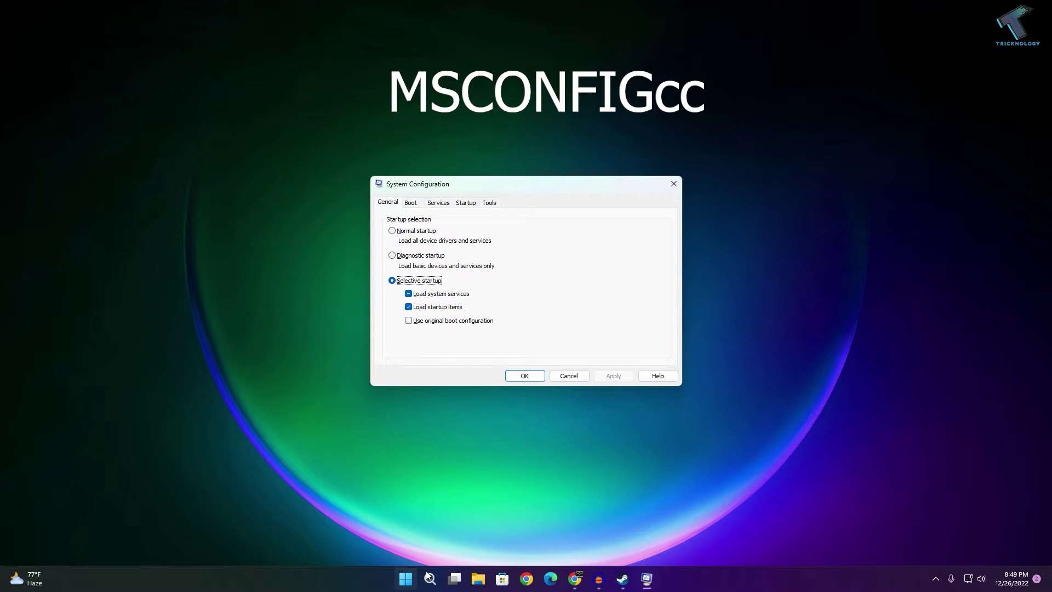
{"action": "left_click", "coordinate": [411, 203]}
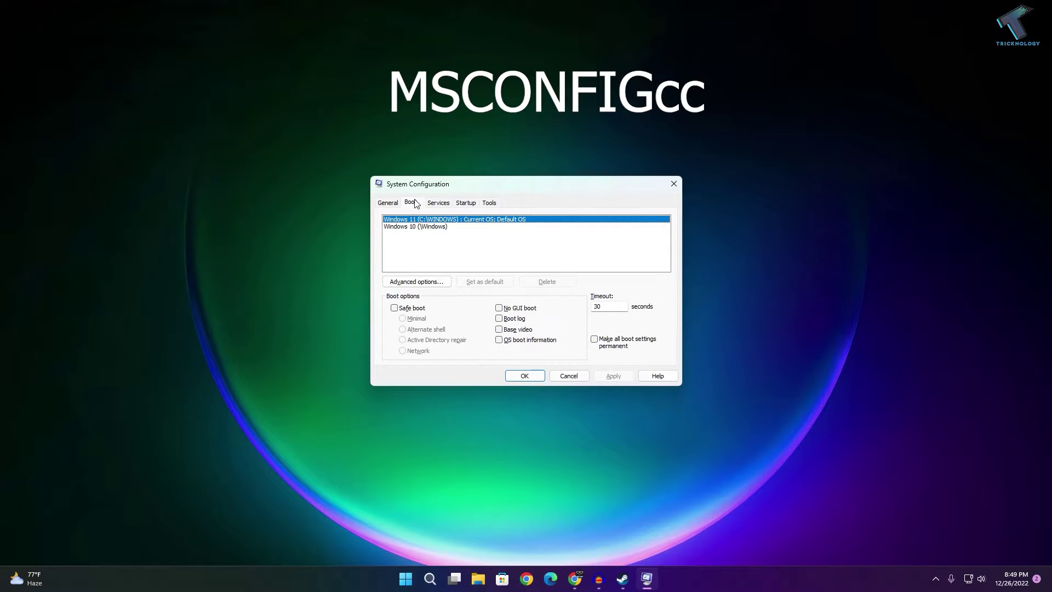
{"action": "left_click", "coordinate": [416, 282]}
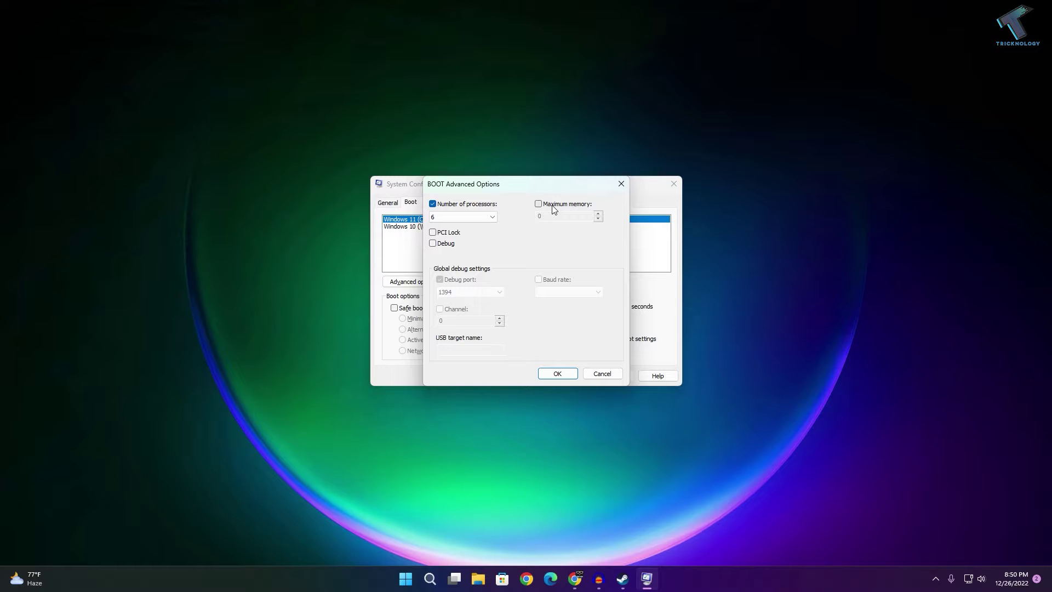
{"action": "left_click", "coordinate": [553, 209]}
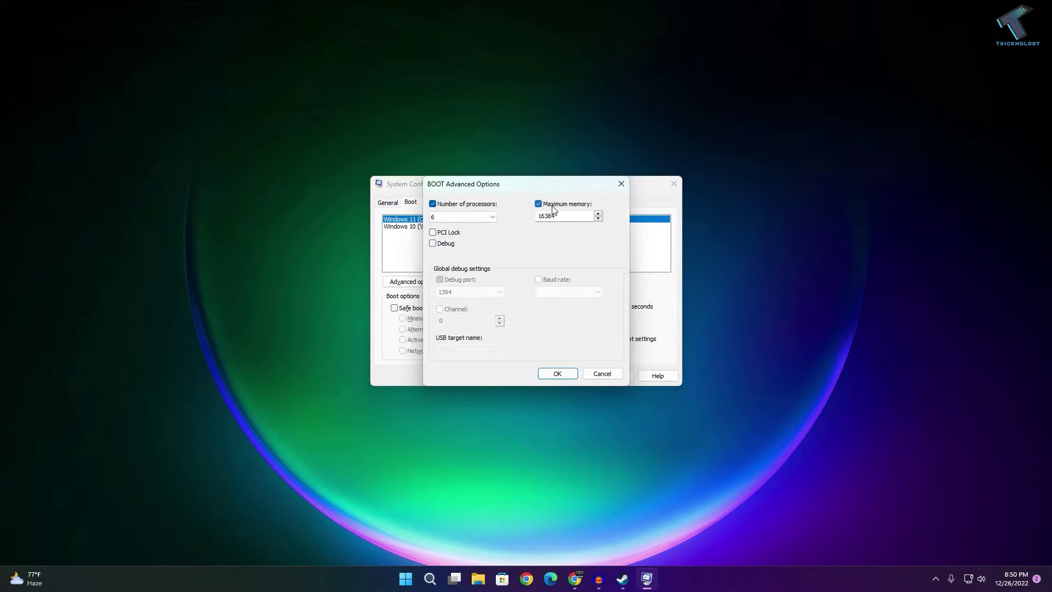
{"action": "left_click", "coordinate": [557, 373]}
- Apply the boot change, dismiss the Secure Boot warning and exit without restarting
{"action": "left_click", "coordinate": [604, 376]}
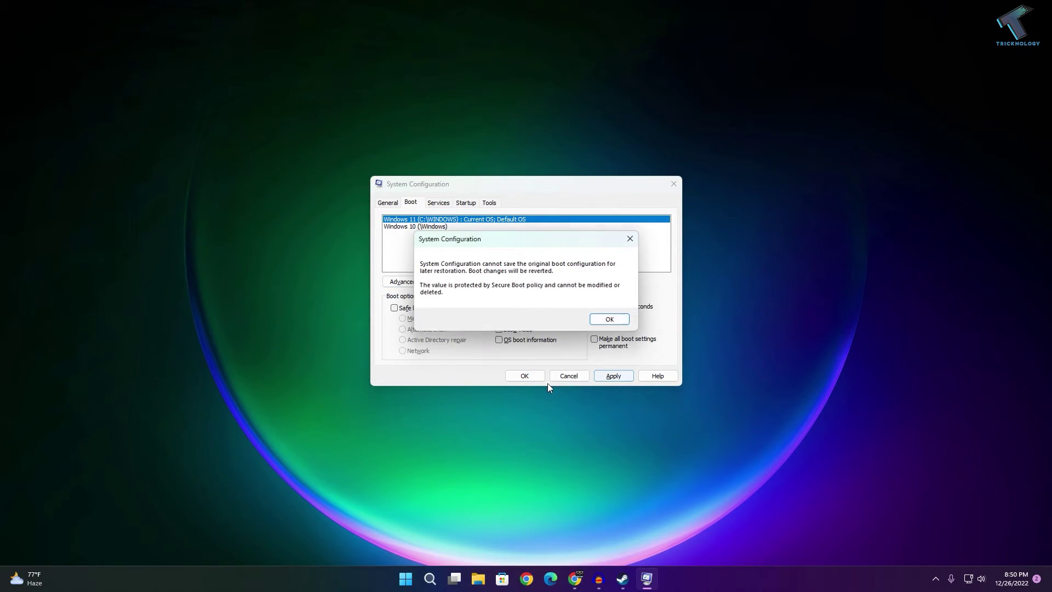
{"action": "left_click", "coordinate": [599, 321]}
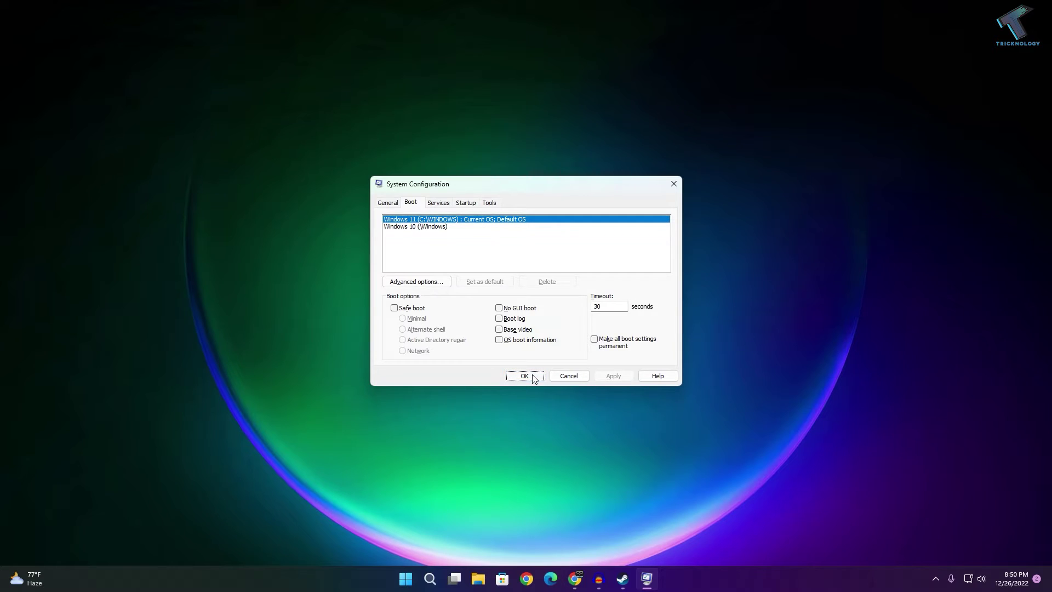
{"action": "left_click", "coordinate": [531, 373]}
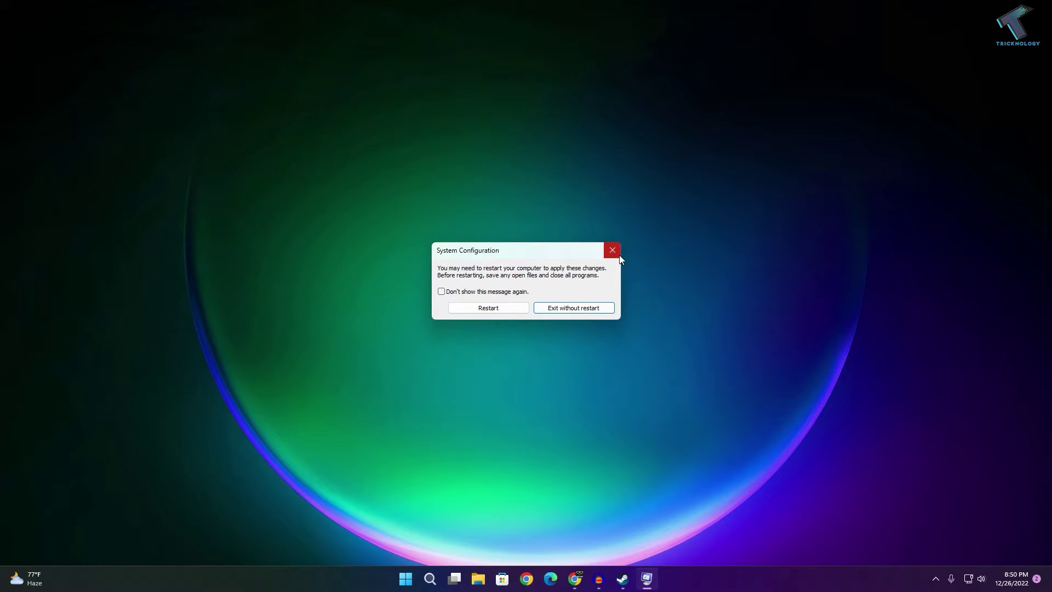
{"action": "left_click", "coordinate": [510, 310]}
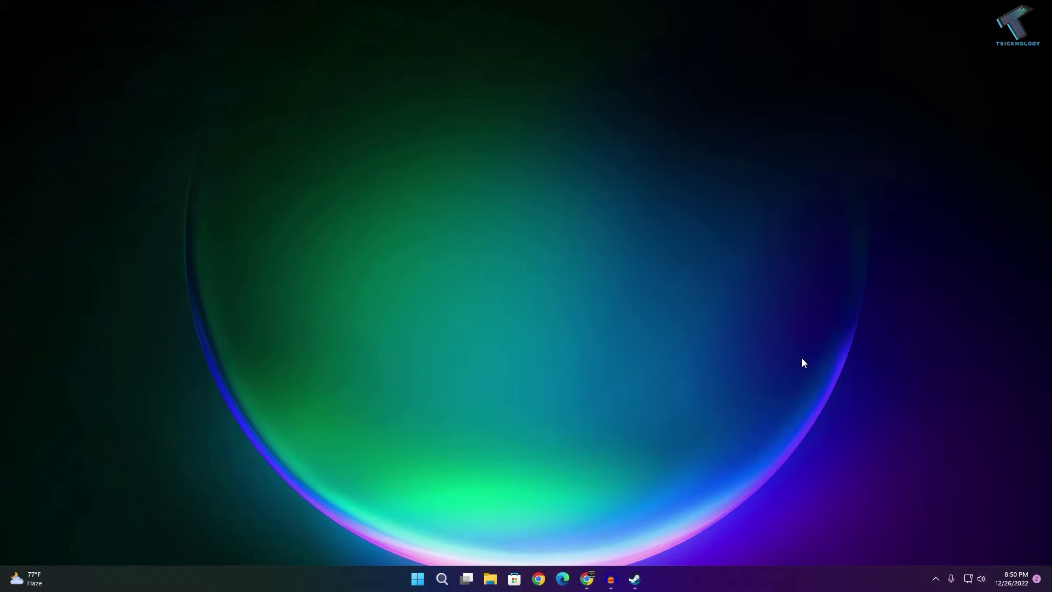
- Clear Steam's download cache from Settings > Downloads and confirm with OK
{"action": "left_click", "coordinate": [635, 578]}
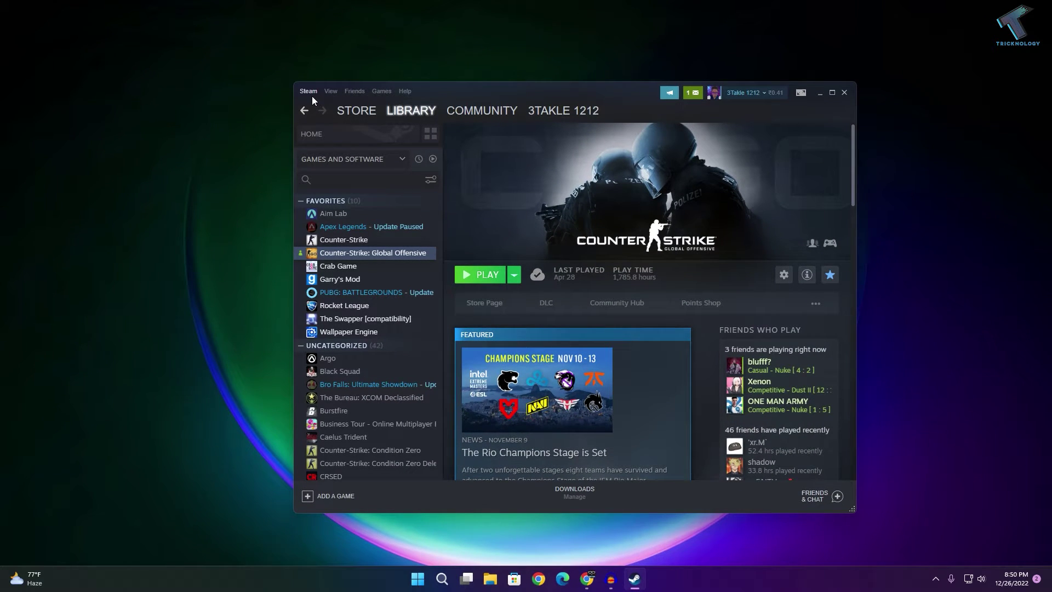
{"action": "left_click", "coordinate": [308, 92]}
{"action": "left_click", "coordinate": [311, 159]}
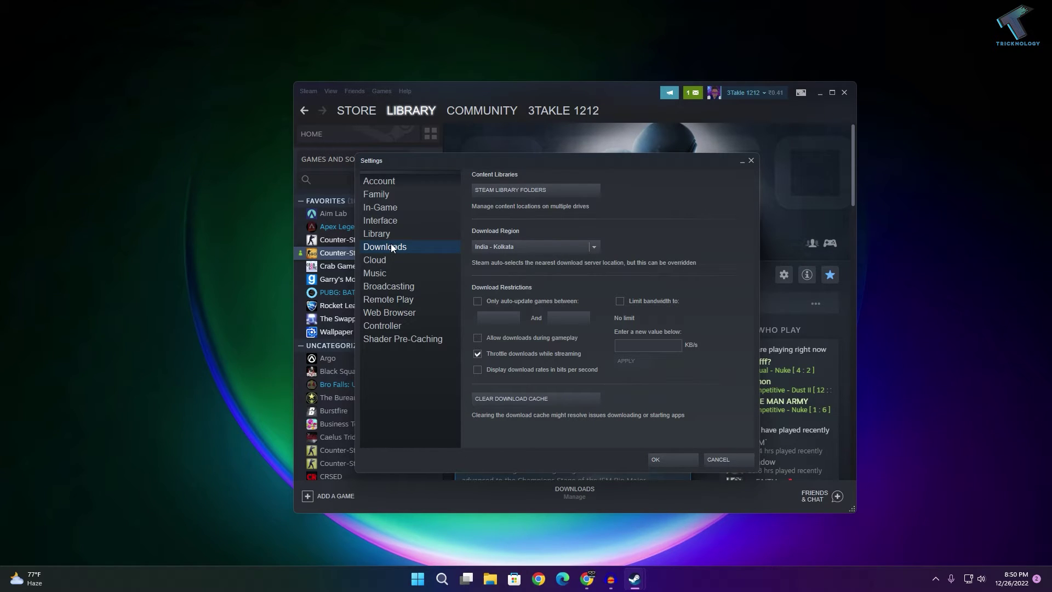
{"action": "left_click", "coordinate": [546, 402]}
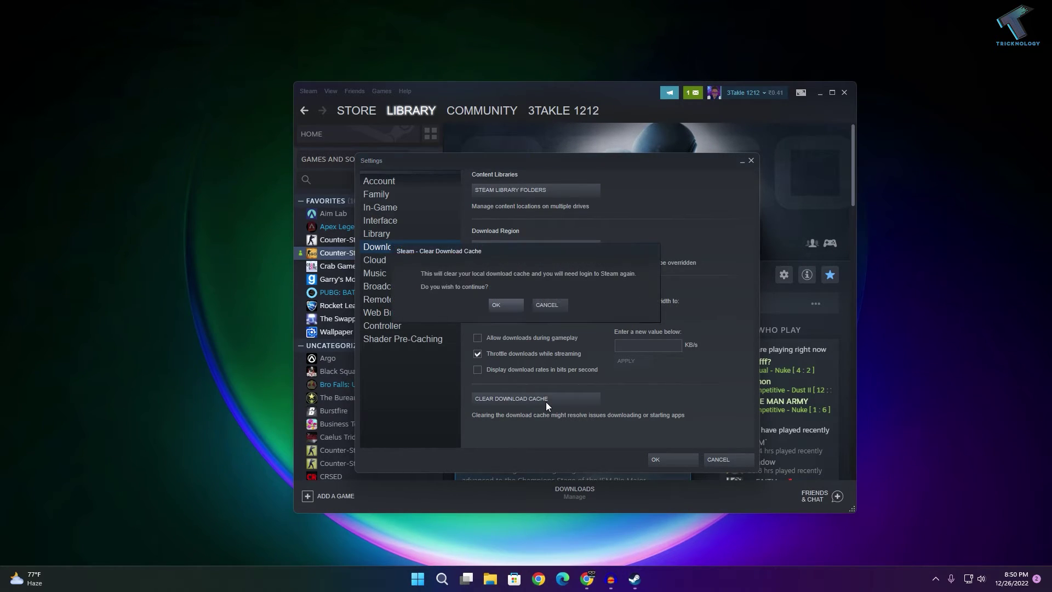
{"action": "left_click", "coordinate": [501, 305]}
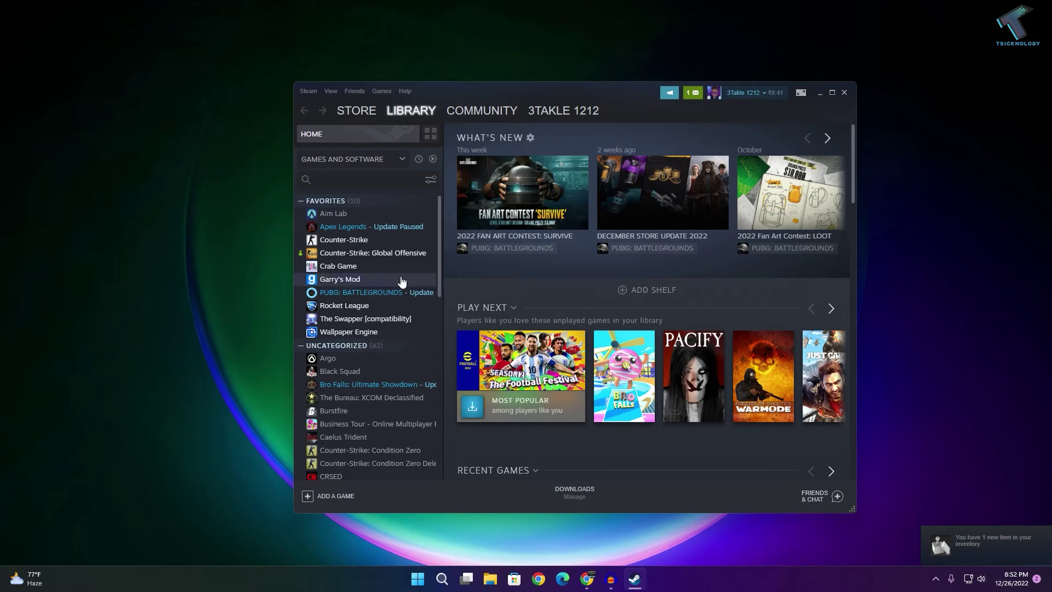
- Verify integrity of Counter-Strike: Global Offensive's game files via Properties > Local Files
{"action": "right_click", "coordinate": [404, 257]}
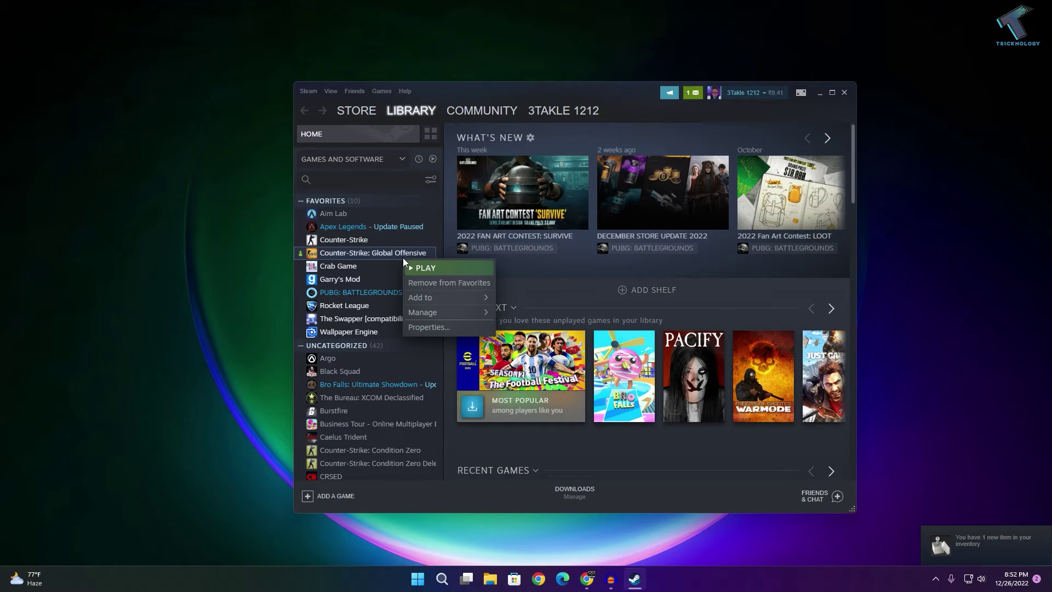
{"action": "left_click", "coordinate": [467, 327]}
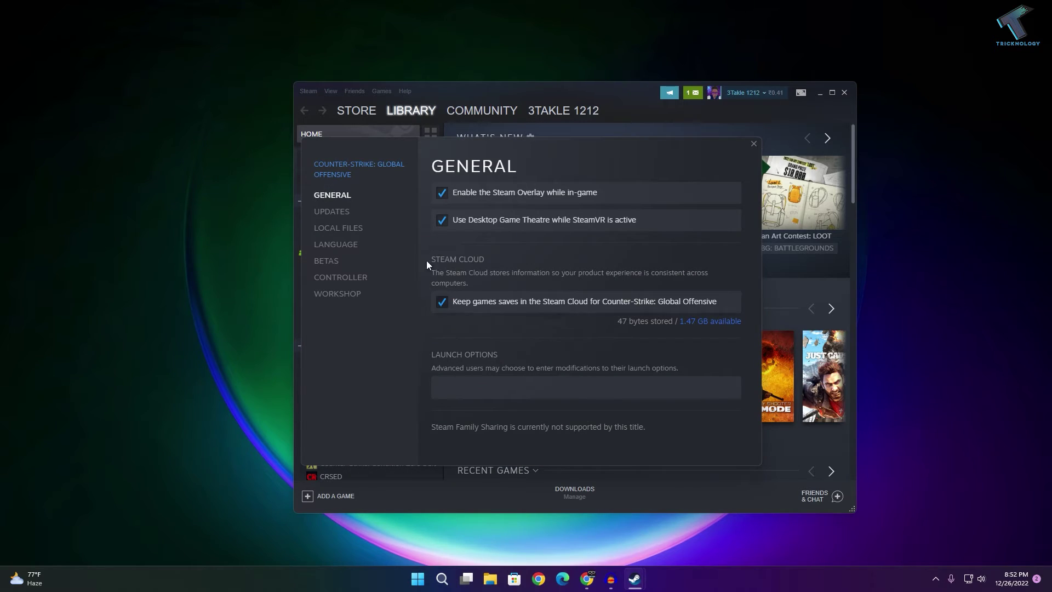
{"action": "left_click", "coordinate": [390, 233]}
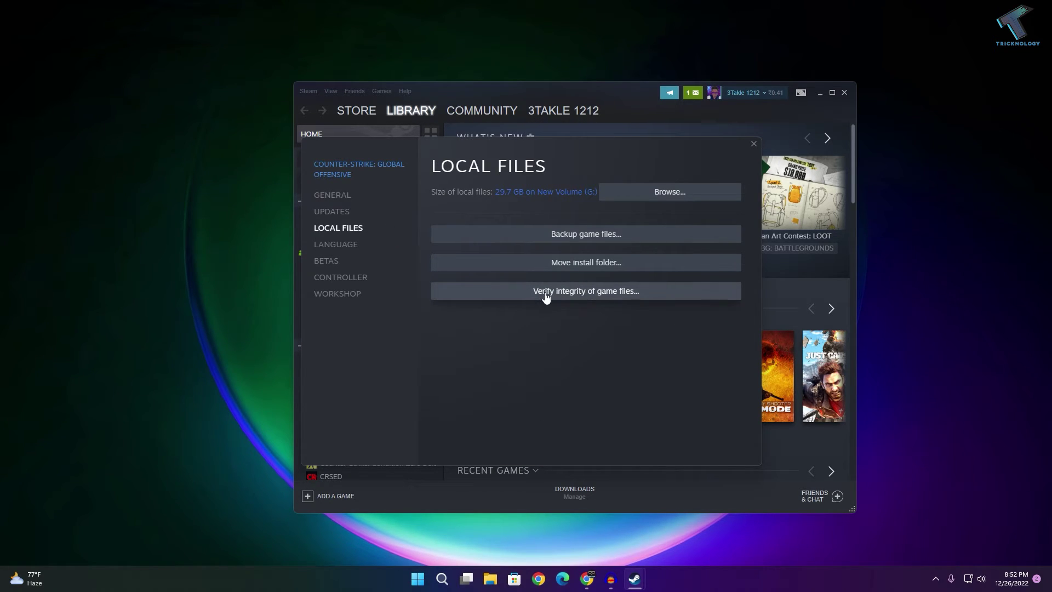
{"action": "left_click", "coordinate": [623, 296]}
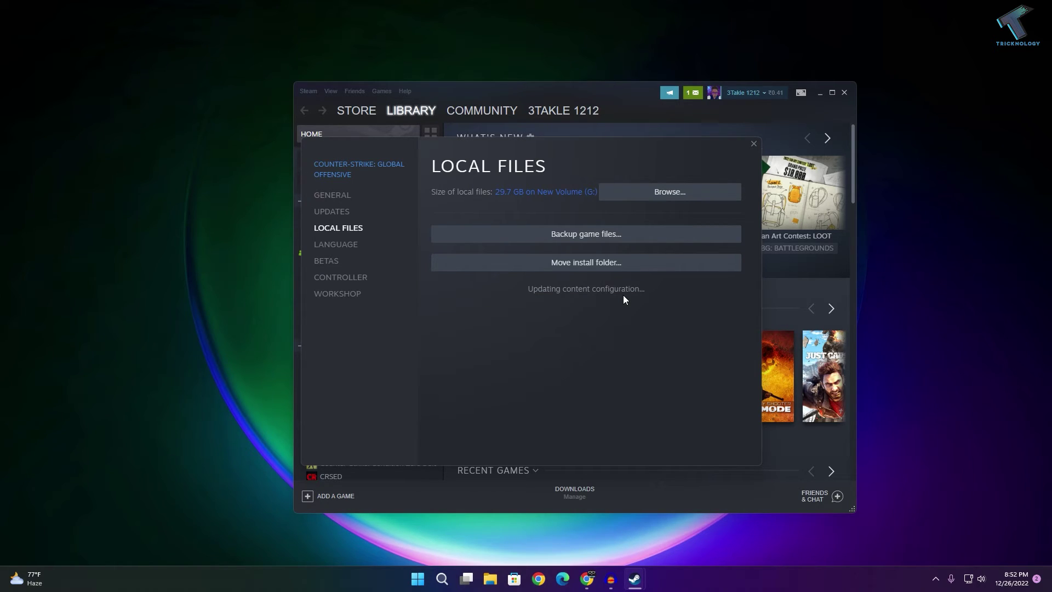